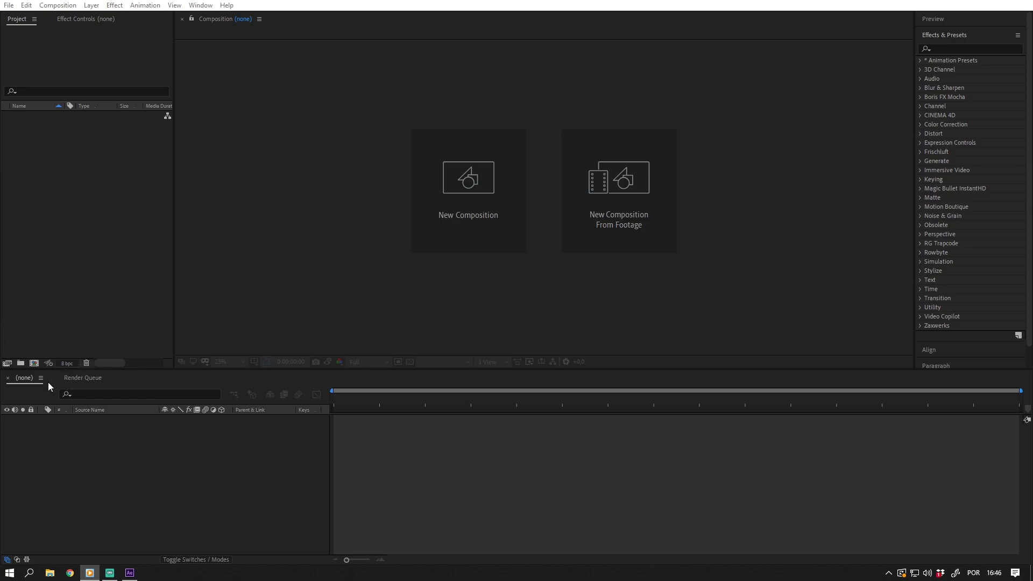
Step: Create a composition named _Main using the HDTV 1080 29.97 preset with a 0;00;15;00 duration
{"action": "left_click", "coordinate": [489, 215]}
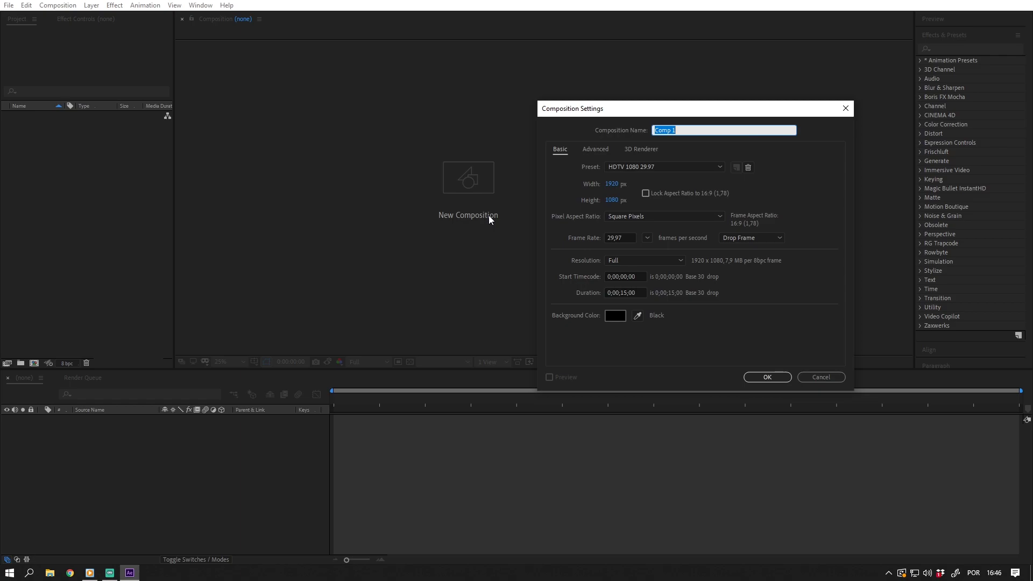
{"action": "type", "text": "_Main"}
{"action": "left_click", "coordinate": [630, 166]}
{"action": "left_click", "coordinate": [631, 166]}
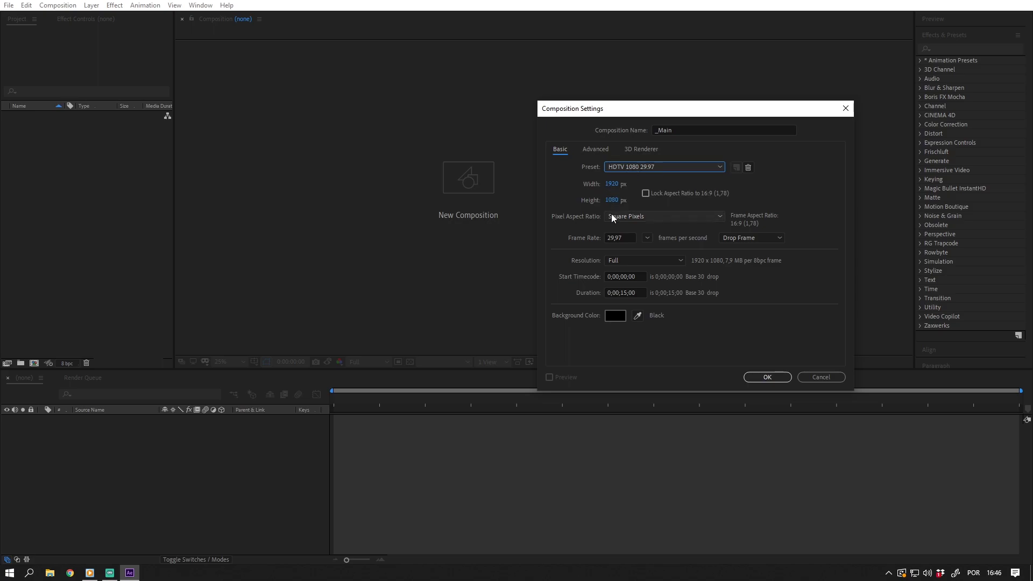
{"action": "left_click", "coordinate": [618, 238]}
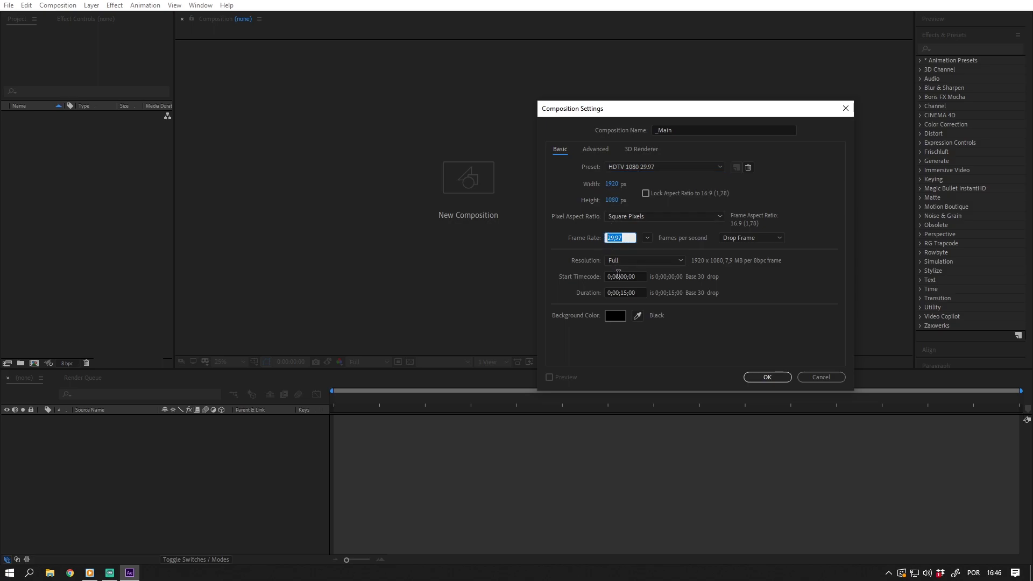
{"action": "left_click", "coordinate": [622, 291]}
{"action": "double_click", "coordinate": [623, 292]}
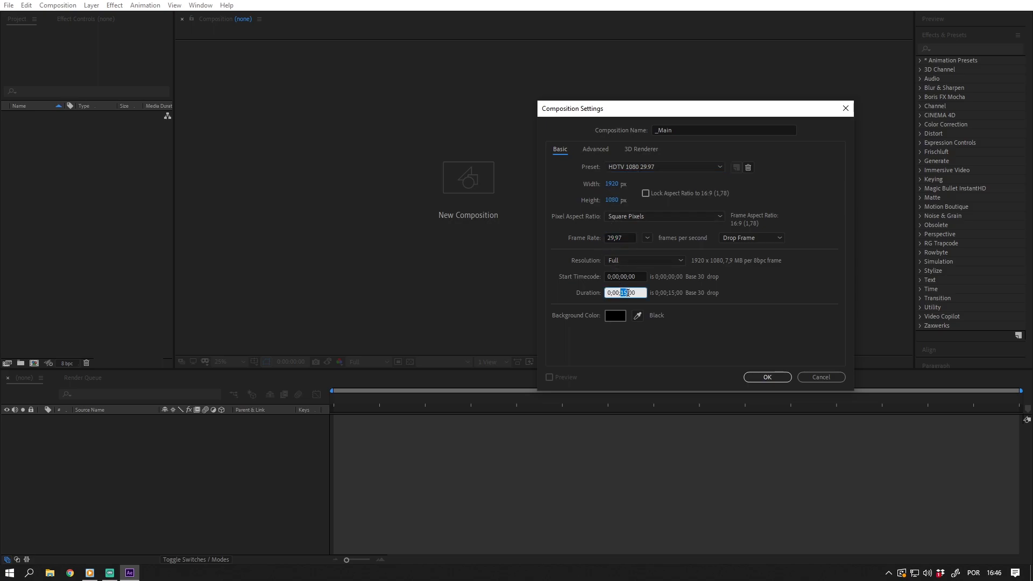
{"action": "left_click", "coordinate": [764, 378]}
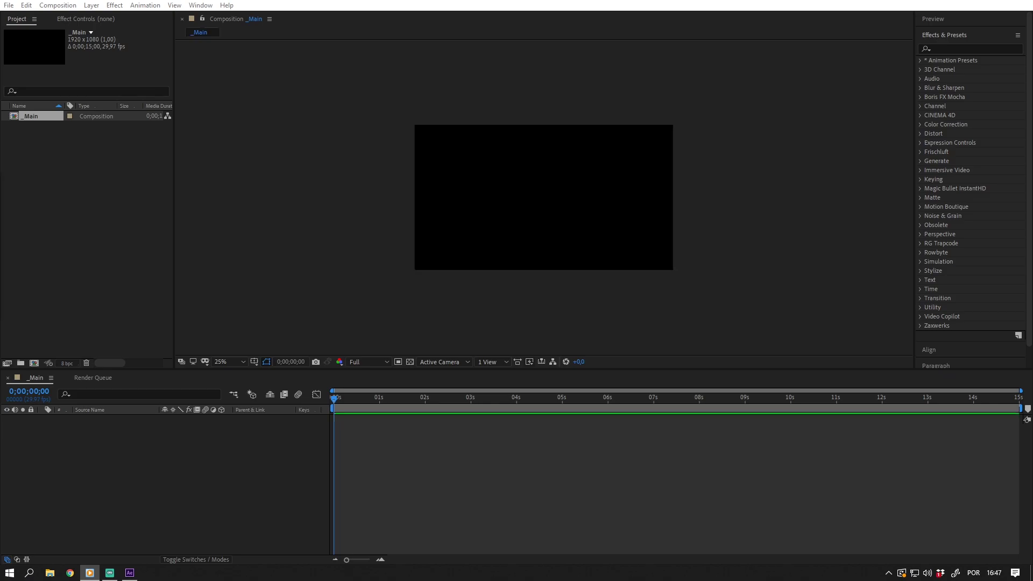
{"action": "left_click", "coordinate": [87, 272]}
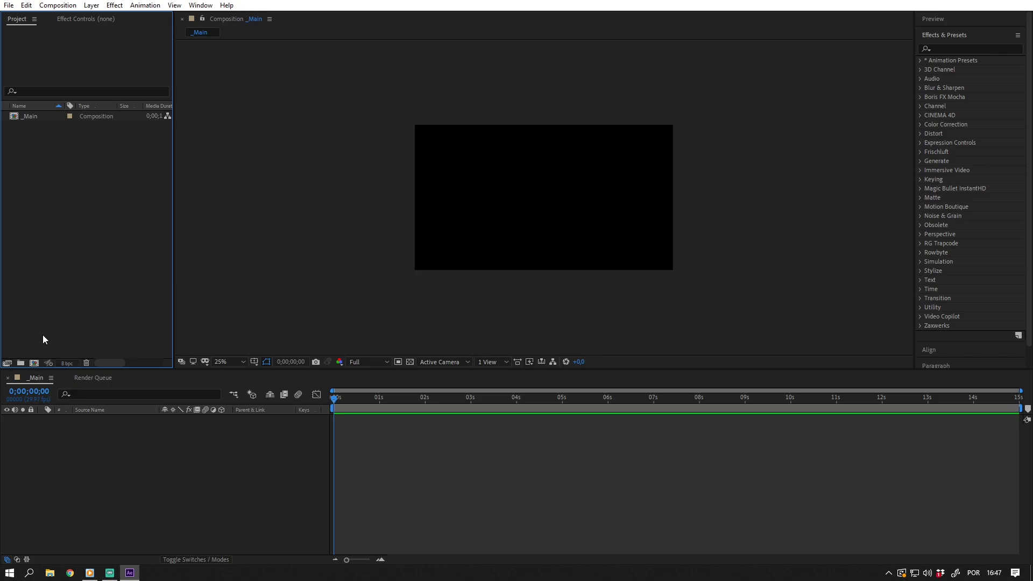
Step: Create a 01 Index folder containing Audio, Vídeo and Locução subfolders
{"action": "left_click", "coordinate": [21, 363]}
{"action": "type", "text": "01 Index"}
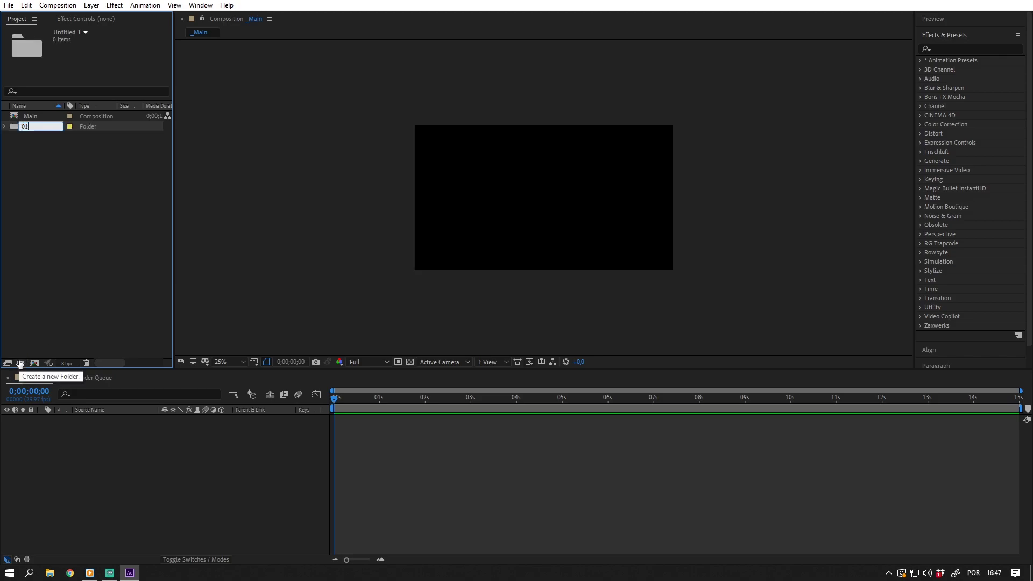
{"action": "key", "text": "Return"}
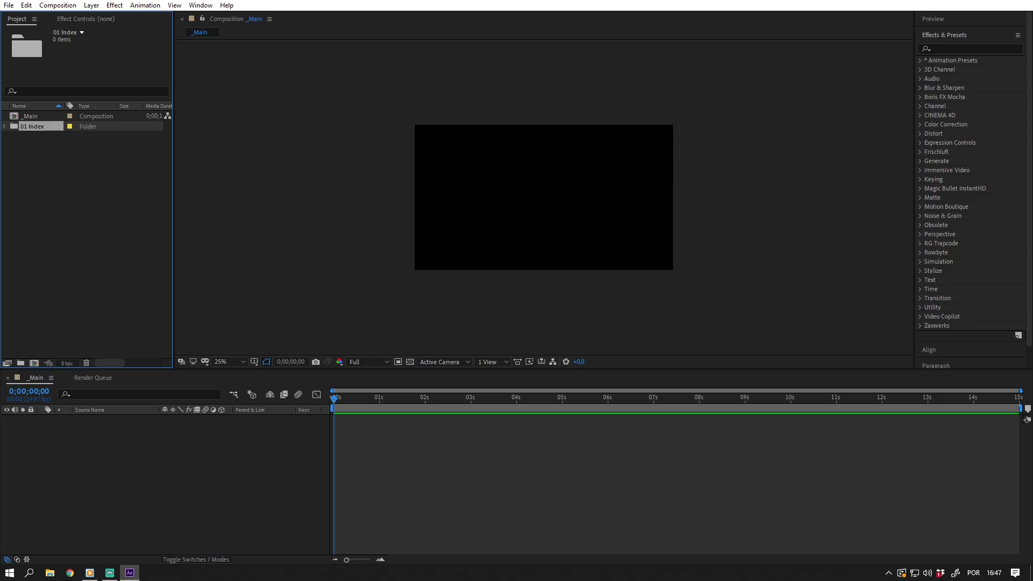
{"action": "left_click", "coordinate": [20, 363]}
{"action": "type", "text": "Audio"}
{"action": "key", "text": "Return"}
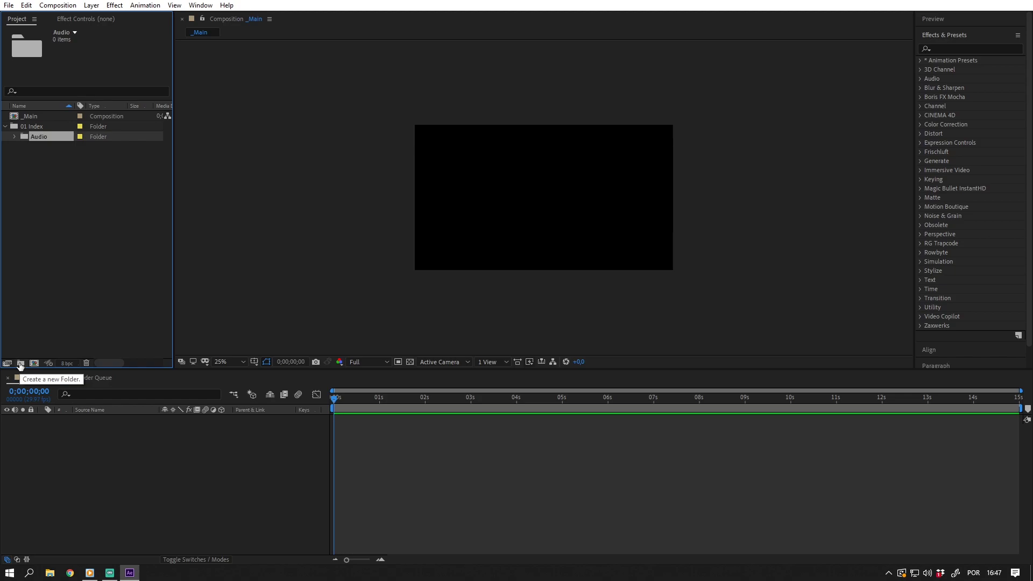
{"action": "left_click", "coordinate": [20, 363]}
{"action": "type", "text": "Vídeo"}
{"action": "key", "text": "Return"}
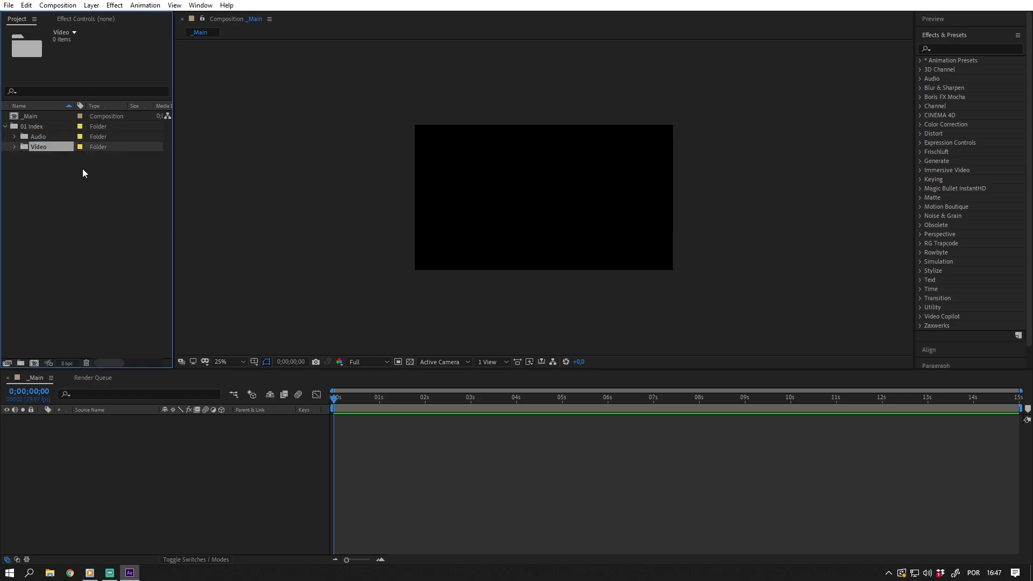
{"action": "left_click", "coordinate": [21, 364]}
{"action": "type", "text": "Locução"}
{"action": "key", "text": "Return"}
Step: Add a top-level folder named Mídias
{"action": "left_click", "coordinate": [124, 248]}
{"action": "left_click", "coordinate": [20, 363]}
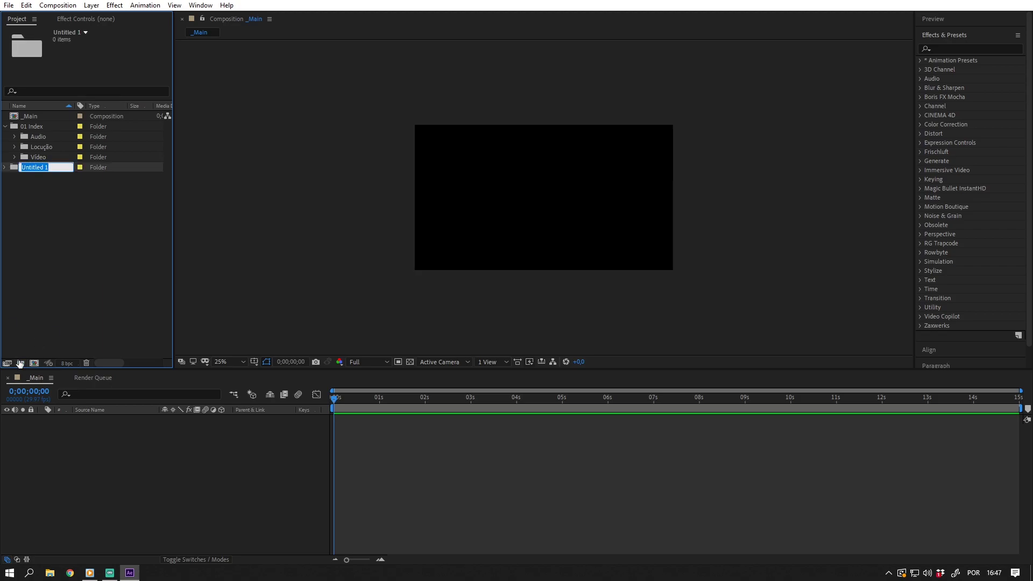
{"action": "type", "text": "Mídias"}
{"action": "key", "text": "Return"}
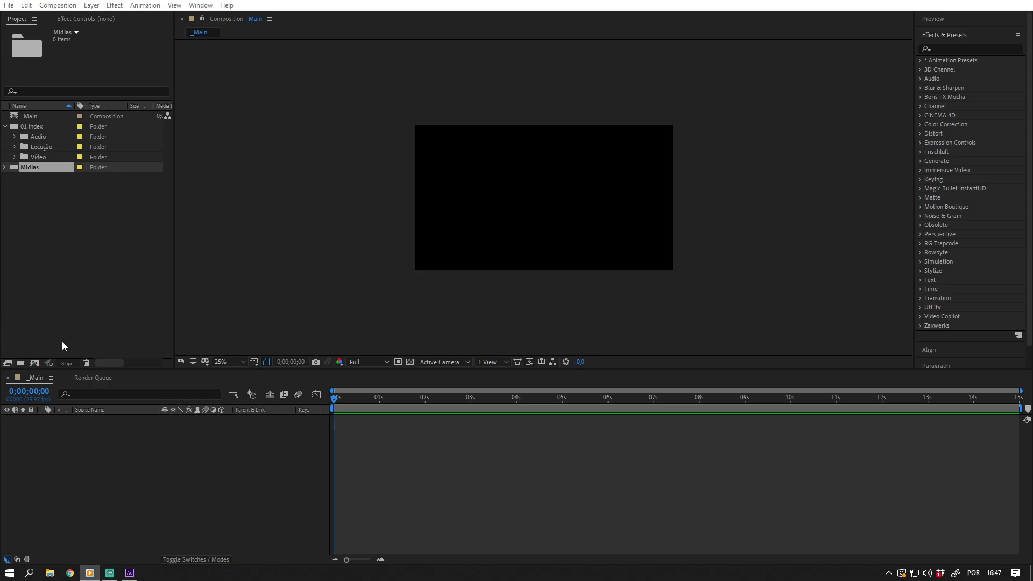
Step: Add AI and PS subfolders inside the Mídias folder
{"action": "left_click", "coordinate": [29, 205]}
{"action": "left_click", "coordinate": [18, 363]}
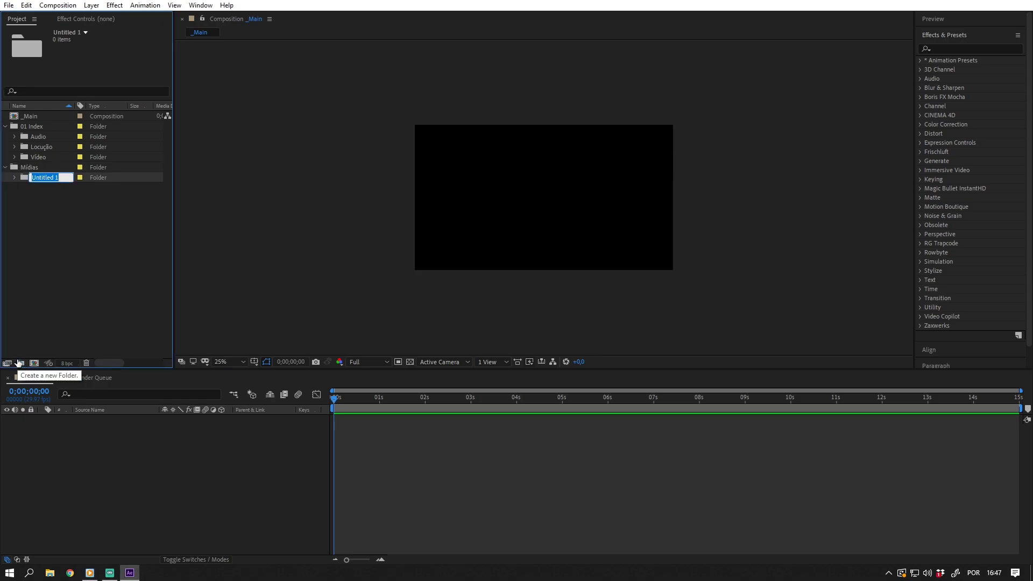
{"action": "type", "text": "AI"}
{"action": "key", "text": "Return"}
{"action": "left_click", "coordinate": [18, 363]}
{"action": "type", "text": "PS"}
{"action": "key", "text": "Return"}
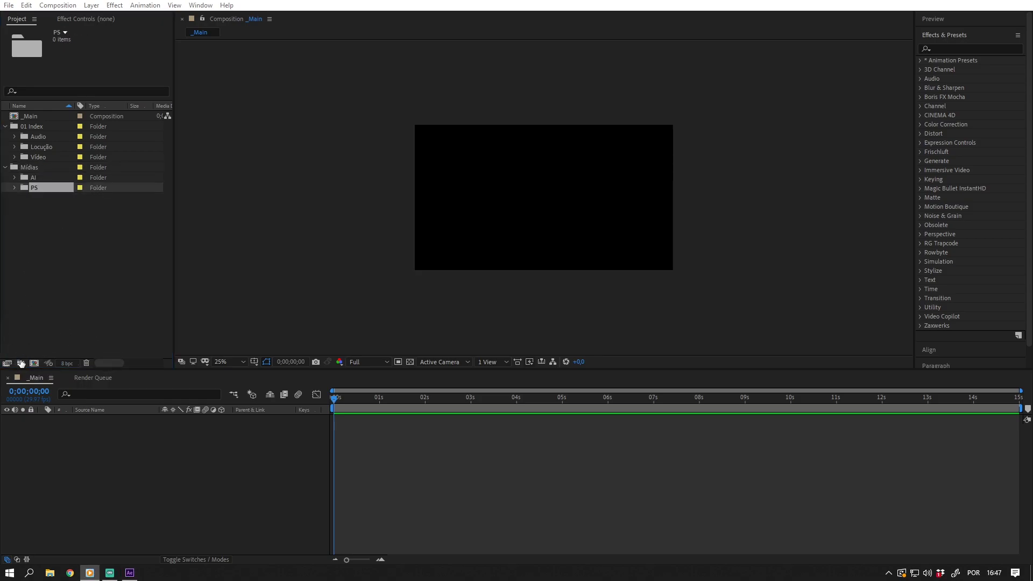
Step: Undo the stray folder inside PS, add PNG to Mídias, and start a new top-level folder
{"action": "left_click", "coordinate": [19, 363]}
{"action": "key", "text": "ctrl+z"}
{"action": "left_click", "coordinate": [30, 167]}
{"action": "left_click", "coordinate": [20, 364]}
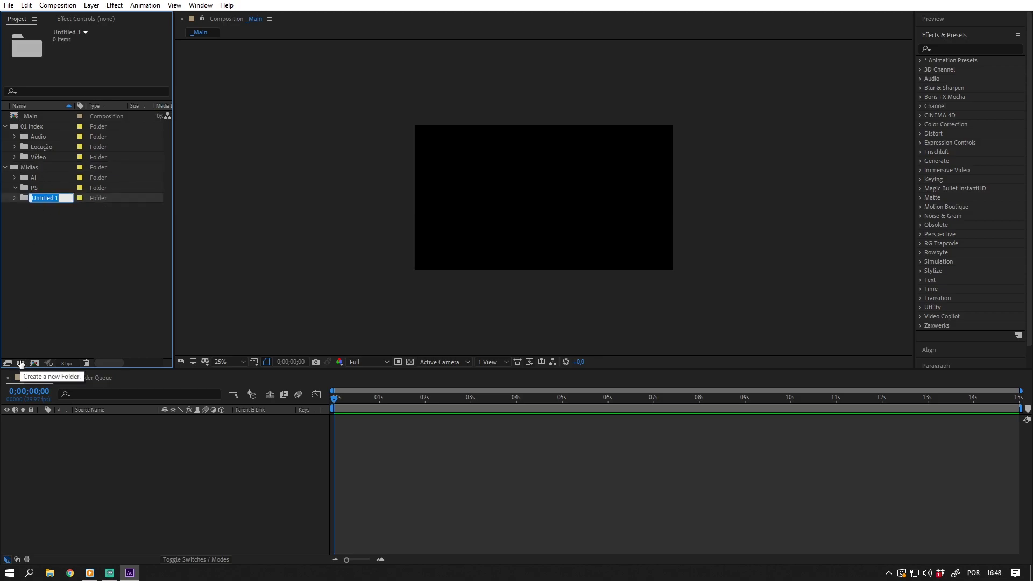
{"action": "type", "text": "PNG"}
{"action": "key", "text": "Return"}
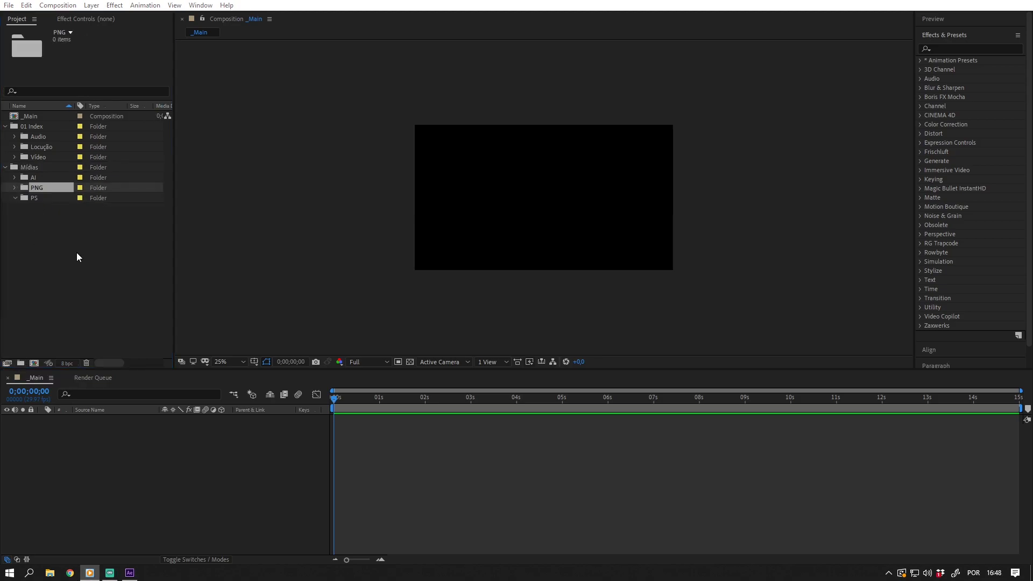
{"action": "left_click", "coordinate": [76, 256]}
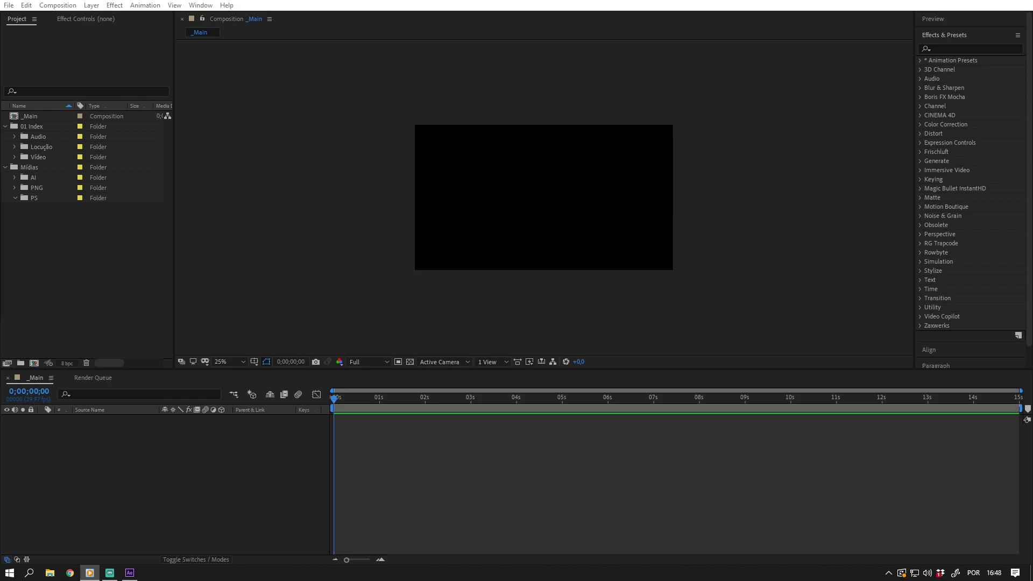
{"action": "left_click", "coordinate": [20, 364]}
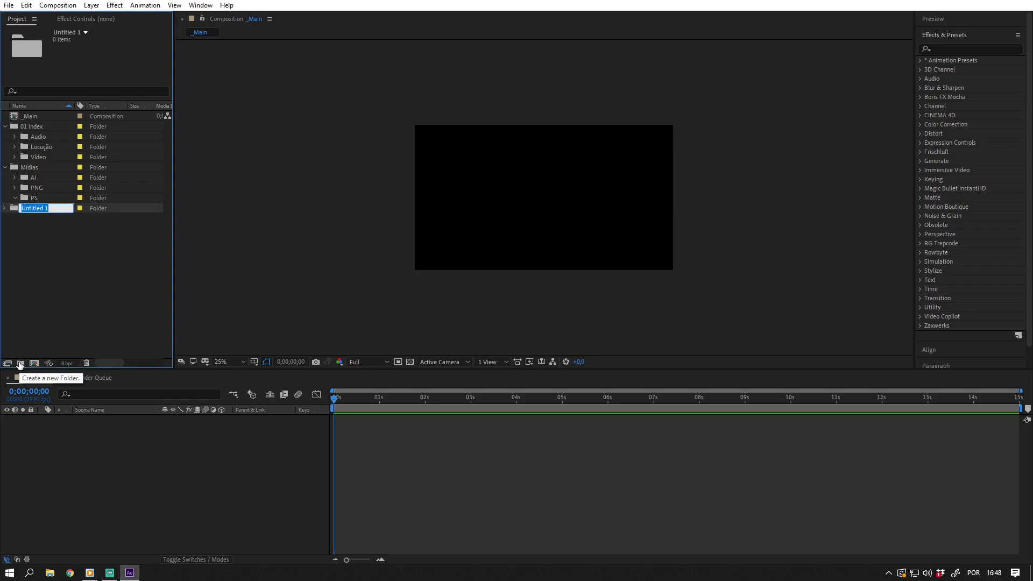
Step: Name the new top-level folder 03 Pre-Comps, correcting the typos
{"action": "type", "text": "03"}
{"action": "type", "text": " PRe-"}
{"action": "type", "text": "Comps"}
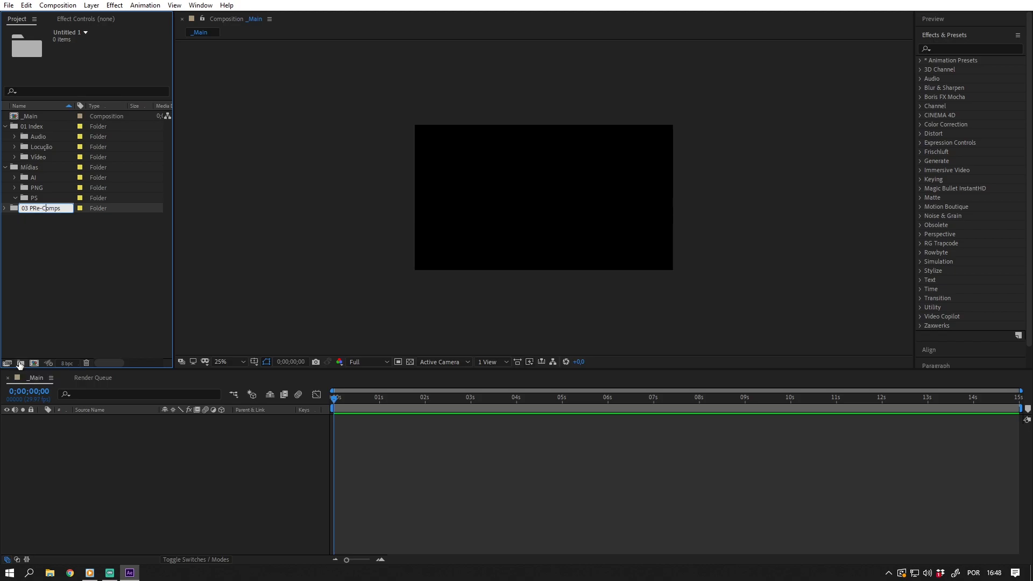
{"action": "key", "text": "BackSpace"}
{"action": "type", "text": "e"}
{"action": "key", "text": "Return"}
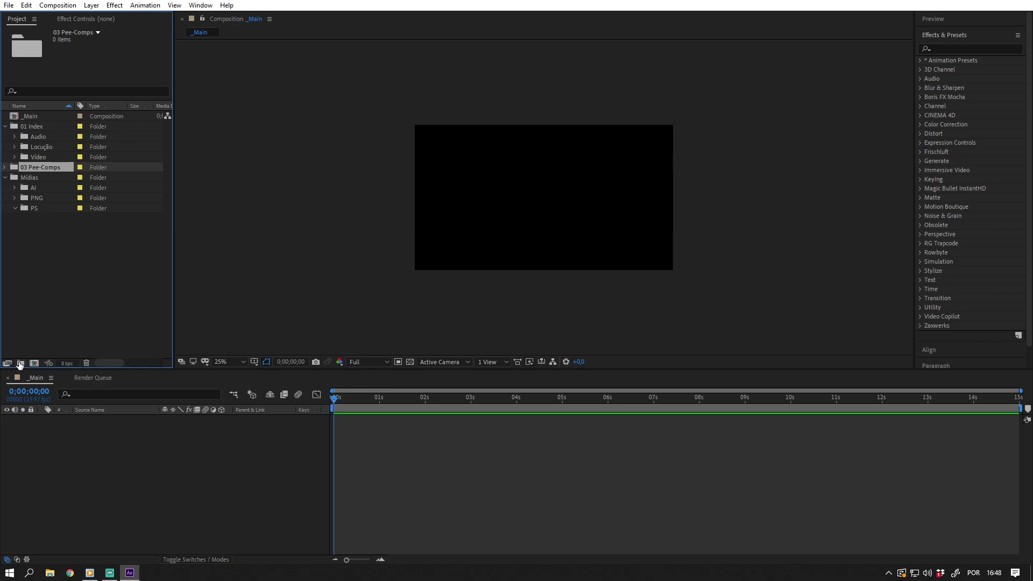
{"action": "key", "text": "Return"}
{"action": "key", "text": "BackSpace"}
{"action": "type", "text": "r"}
{"action": "key", "text": "Return"}
Step: Rename the Mídias folder to 02 Mídias
{"action": "left_click", "coordinate": [27, 176]}
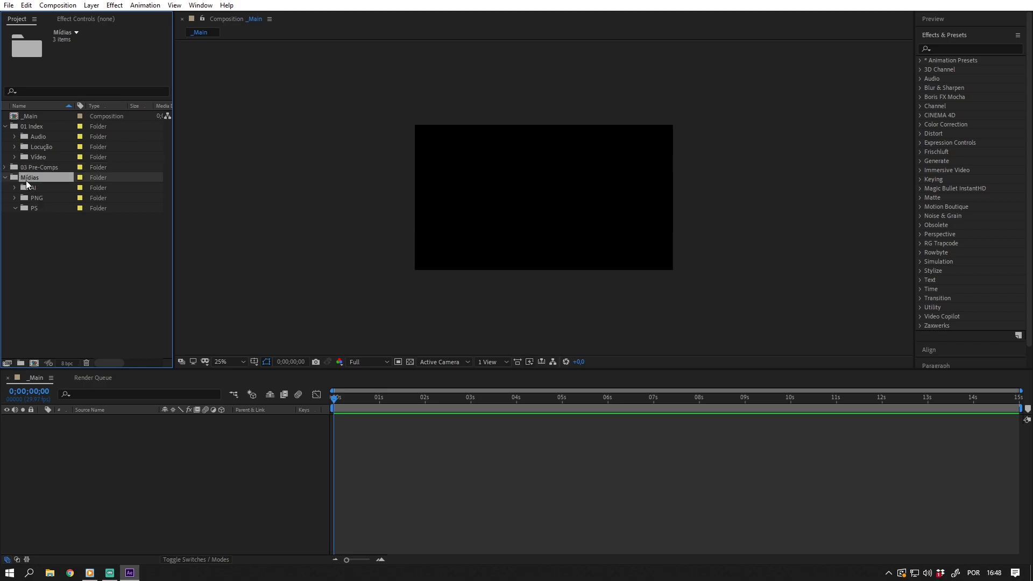
{"action": "key", "text": "Return"}
{"action": "left_click", "coordinate": [24, 179]}
{"action": "type", "text": "02"}
{"action": "key", "text": "Return"}
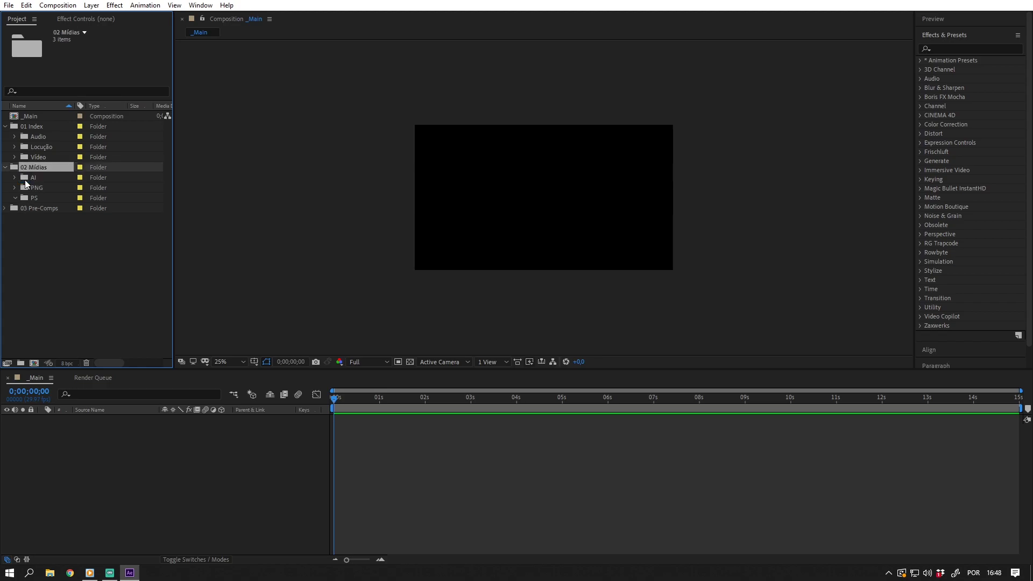
{"action": "left_click", "coordinate": [14, 242]}
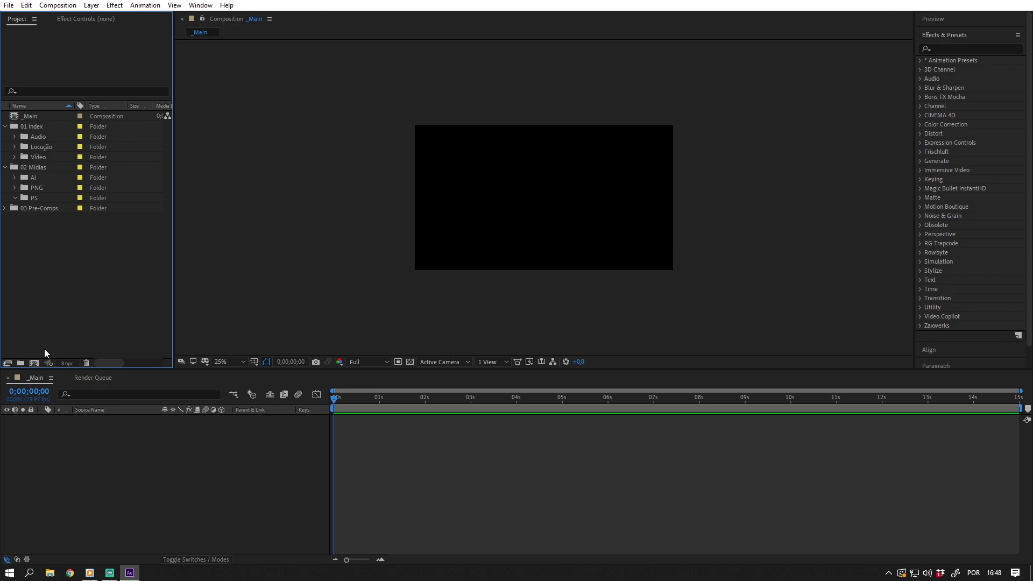
Step: Create a top-level folder named 04 Outros
{"action": "left_click", "coordinate": [21, 365]}
{"action": "type", "text": "04 "}
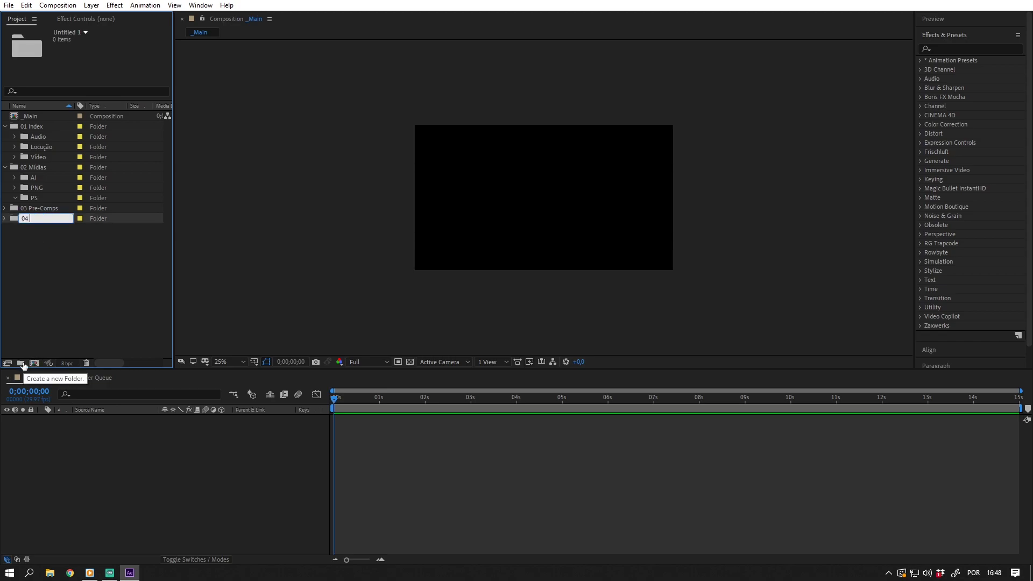
{"action": "type", "text": "Outros"}
{"action": "key", "text": "Return"}
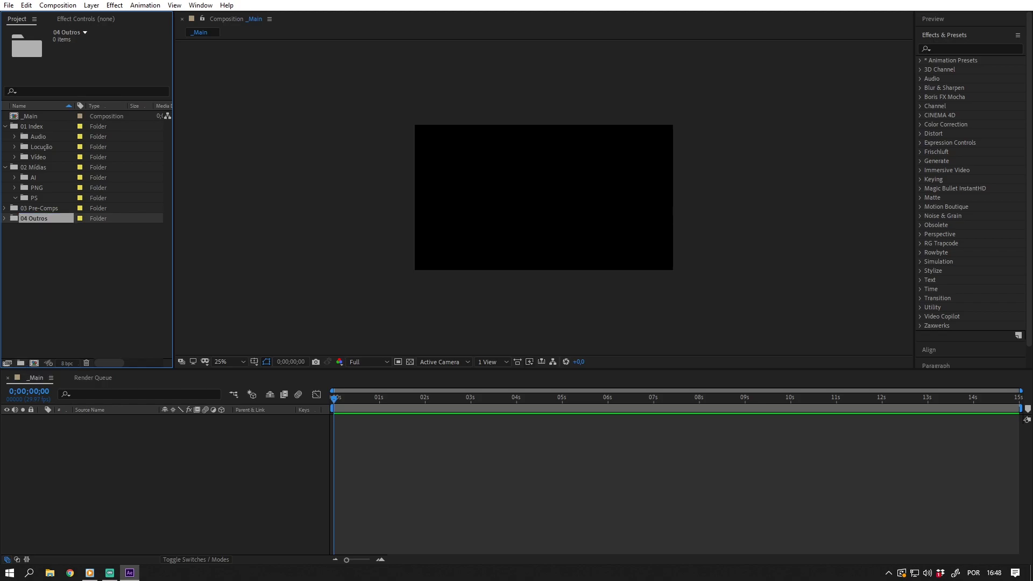
Step: Collapse the 02 Mídias and 01 Index folders in the Project panel
{"action": "left_click", "coordinate": [54, 269]}
{"action": "left_click", "coordinate": [5, 167]}
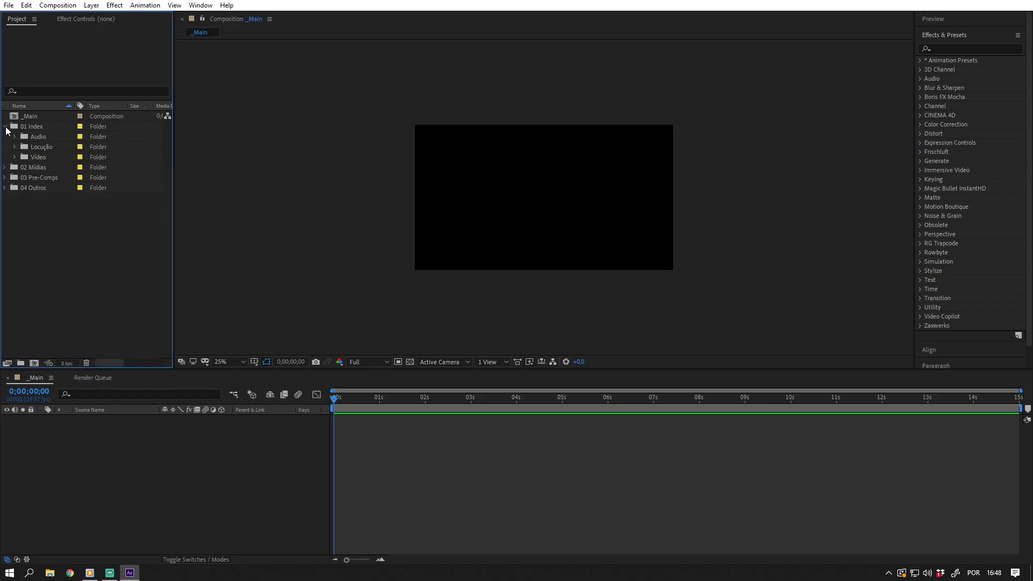
{"action": "left_click", "coordinate": [5, 127]}
Step: Save the project as Template Projeto
{"action": "key", "text": "ctrl+s"}
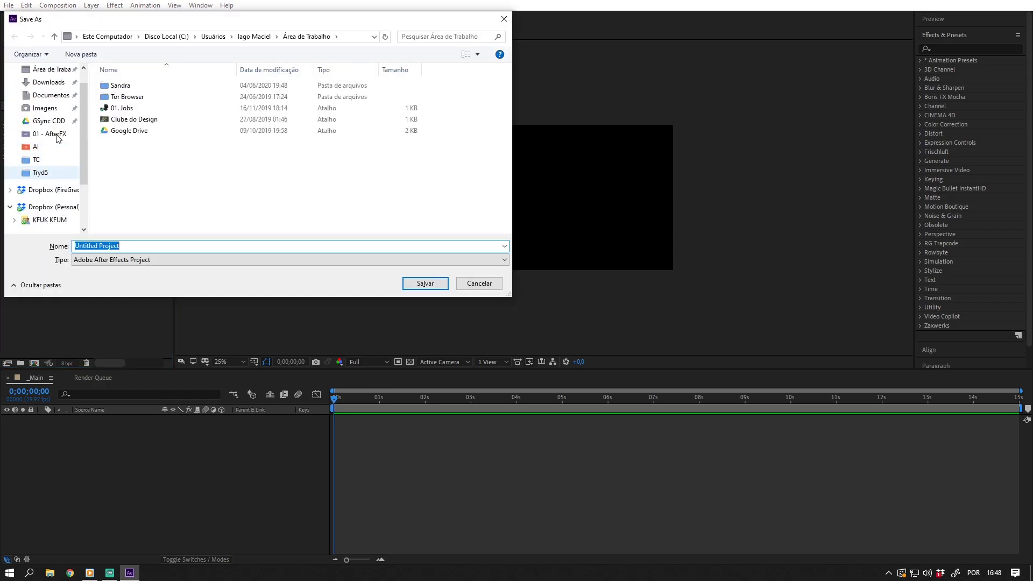
{"action": "type", "text": "Temp"}
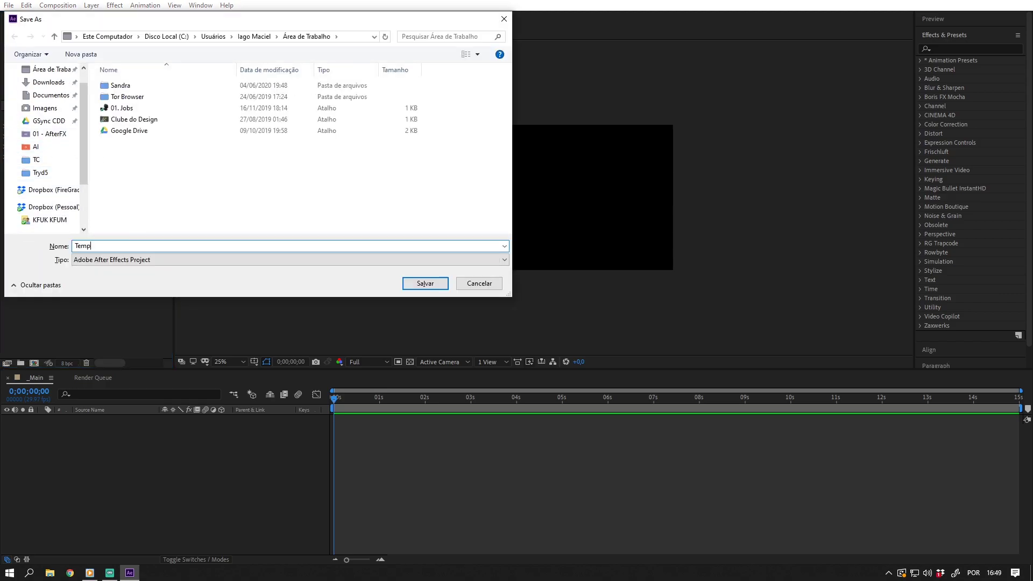
{"action": "type", "text": "late Projeto"}
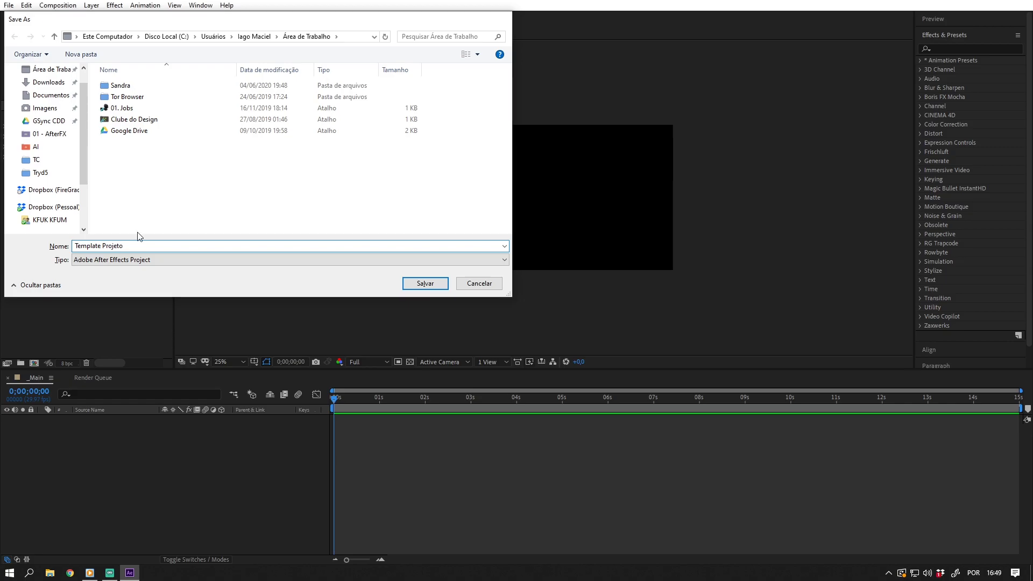
{"action": "key", "text": "Return"}
Step: Close the Template Projeto project, leaving an empty project
{"action": "left_click", "coordinate": [26, 5]}
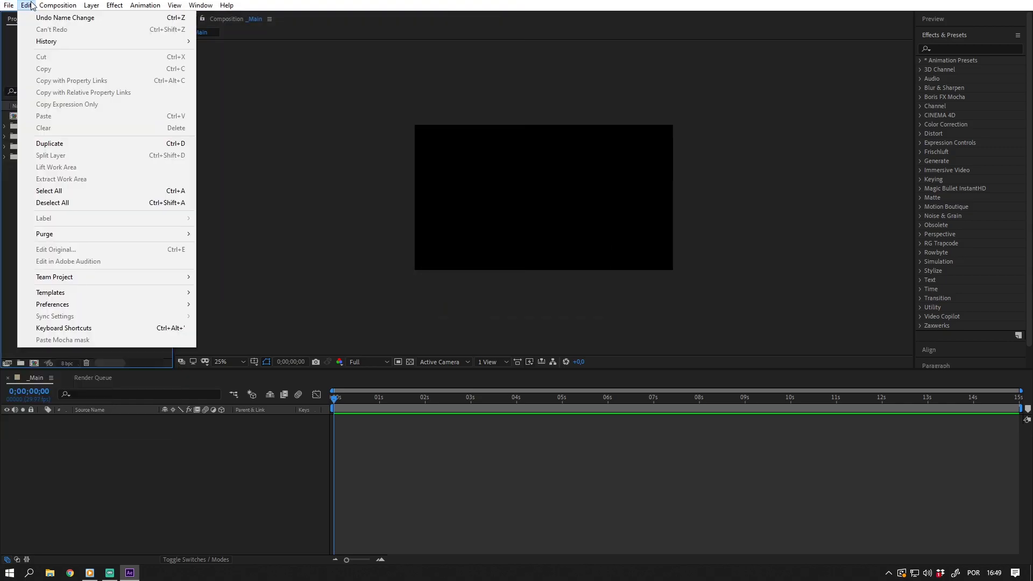
{"action": "mouse_move", "coordinate": [8, 5]}
{"action": "left_click", "coordinate": [40, 91]}
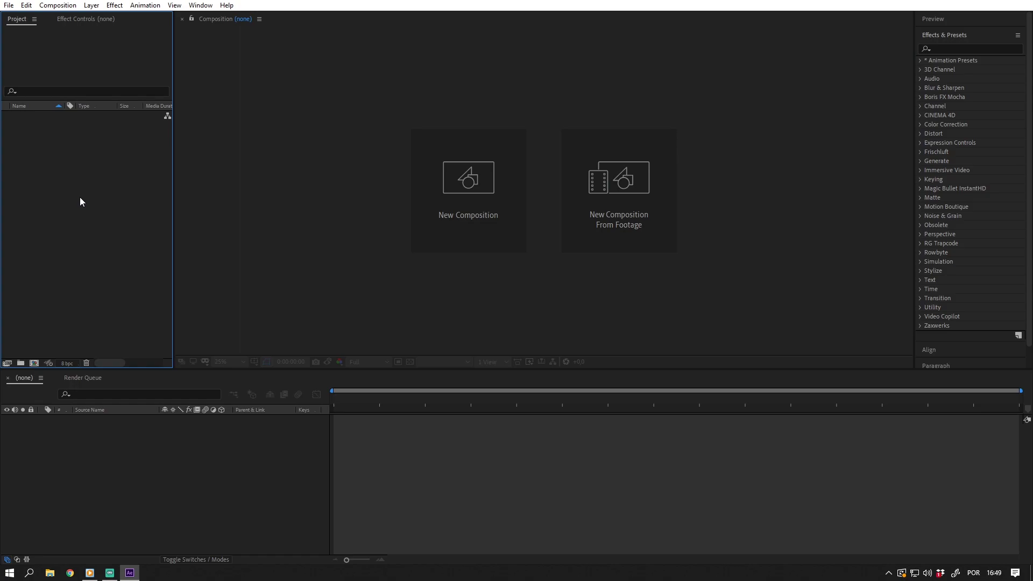
Step: In New Project preferences, enable New Project loads template with Template Projeto as the template
{"action": "left_click", "coordinate": [26, 5]}
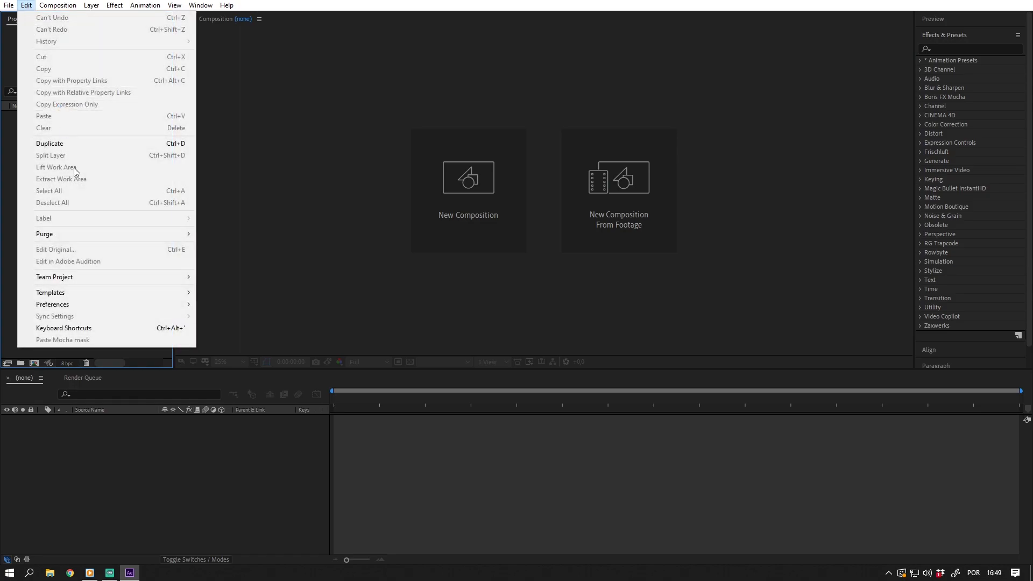
{"action": "mouse_move", "coordinate": [89, 308]}
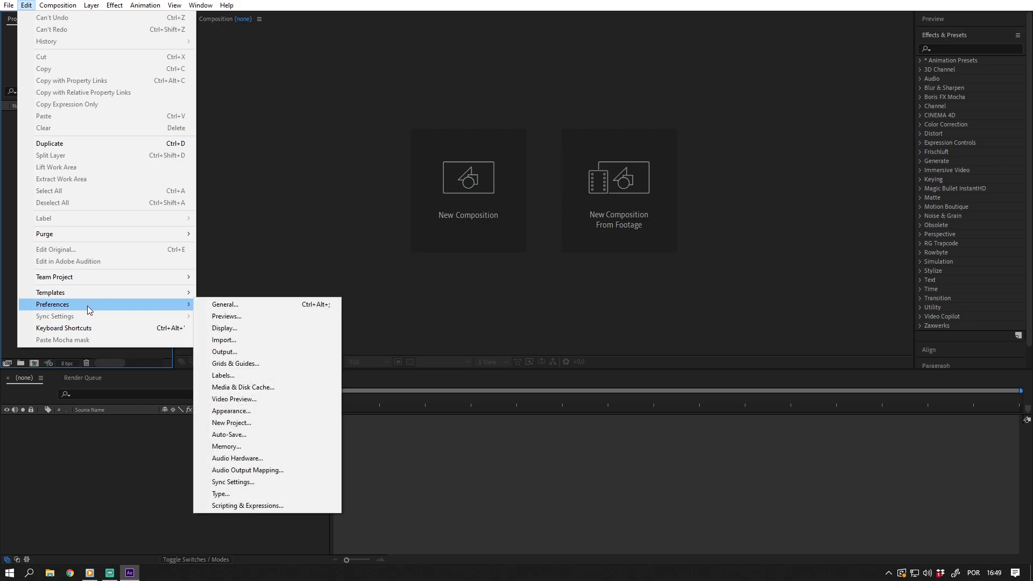
{"action": "left_click", "coordinate": [255, 419]}
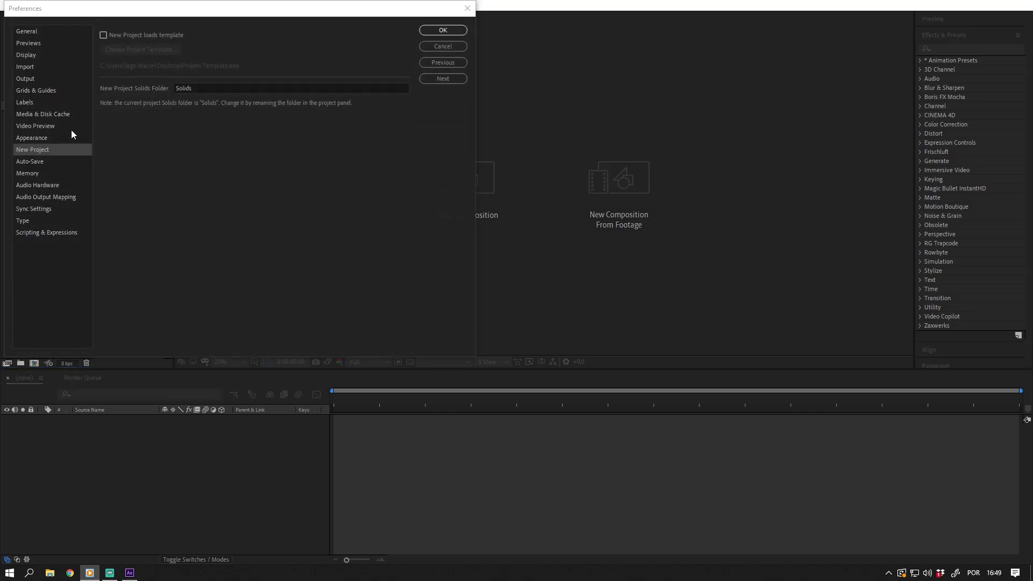
{"action": "left_click", "coordinate": [115, 35]}
{"action": "left_click", "coordinate": [125, 51]}
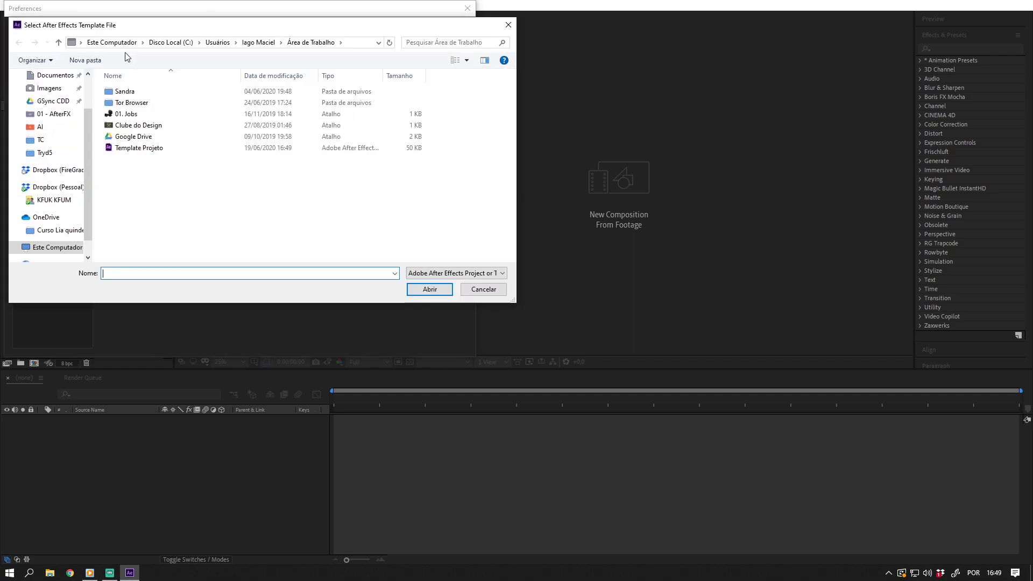
{"action": "left_click", "coordinate": [141, 148]}
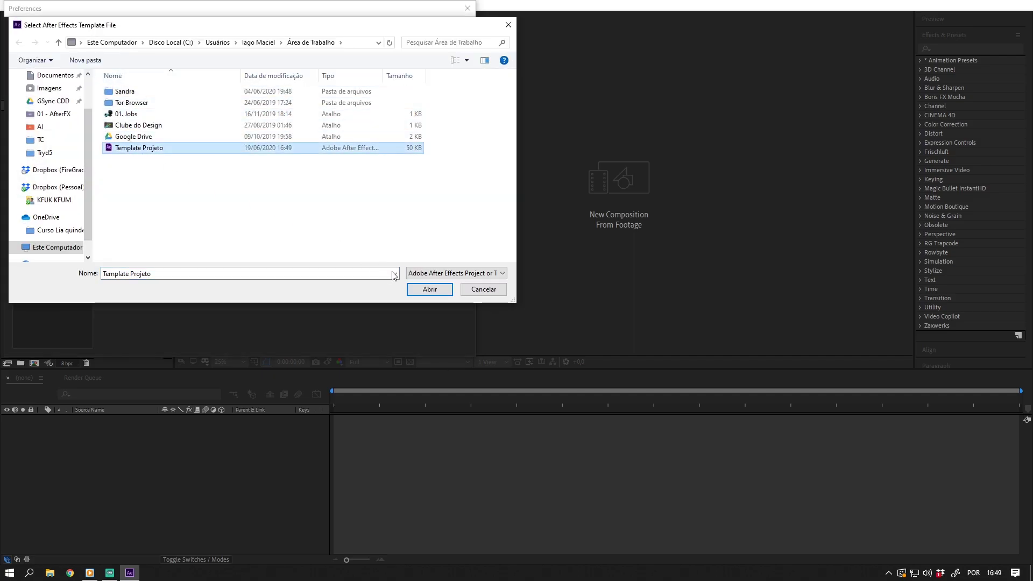
{"action": "left_click", "coordinate": [429, 289]}
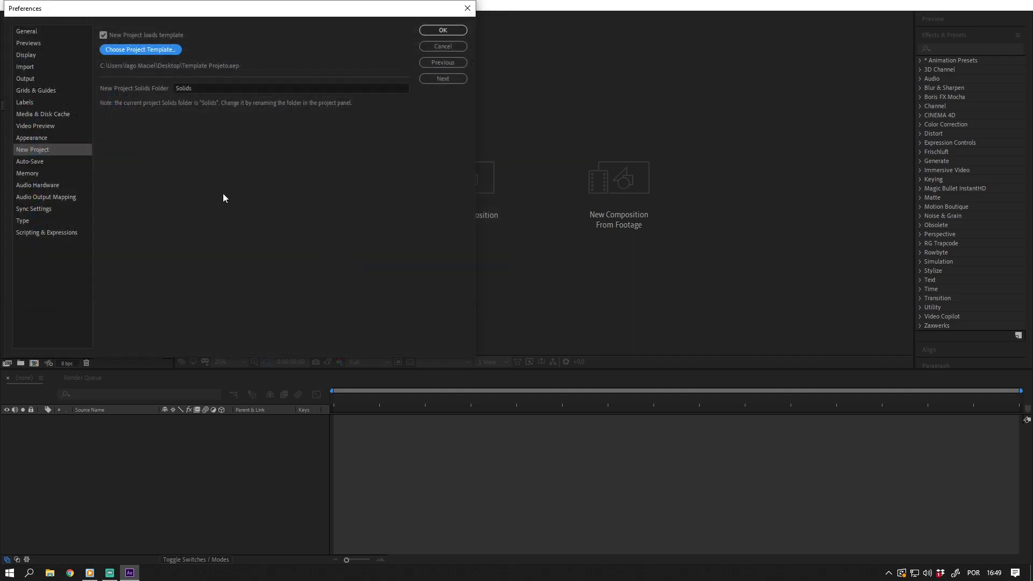
{"action": "left_click", "coordinate": [443, 31]}
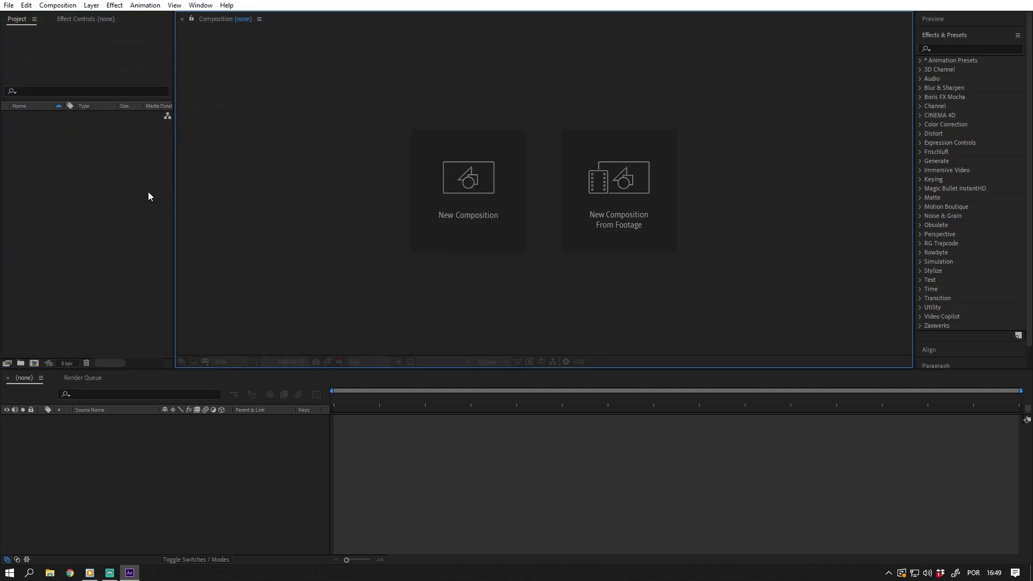
Step: Create a new project, which loads _Main and folders 01 Index through 04 Outros
{"action": "left_click", "coordinate": [8, 5]}
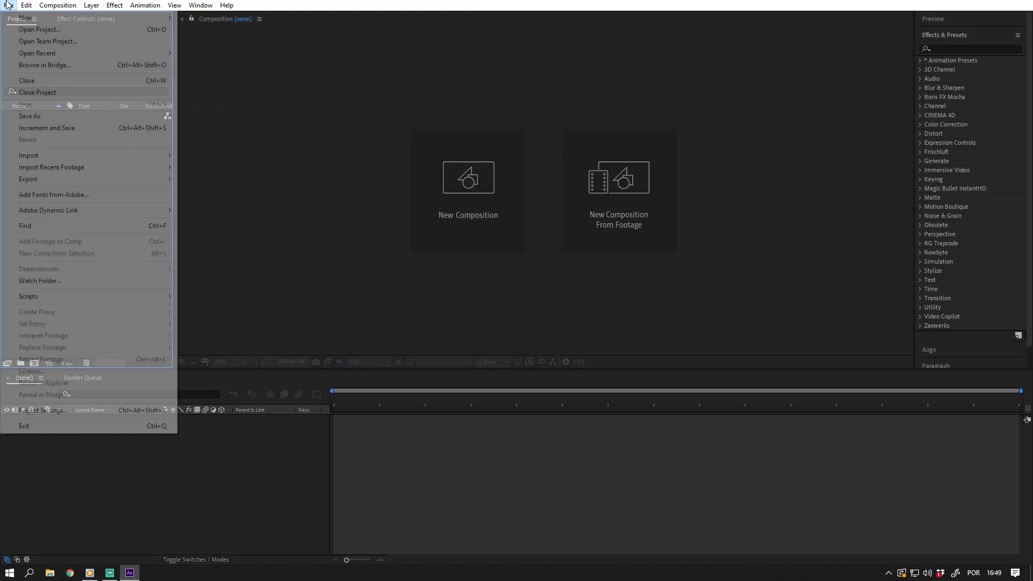
{"action": "mouse_move", "coordinate": [117, 20]}
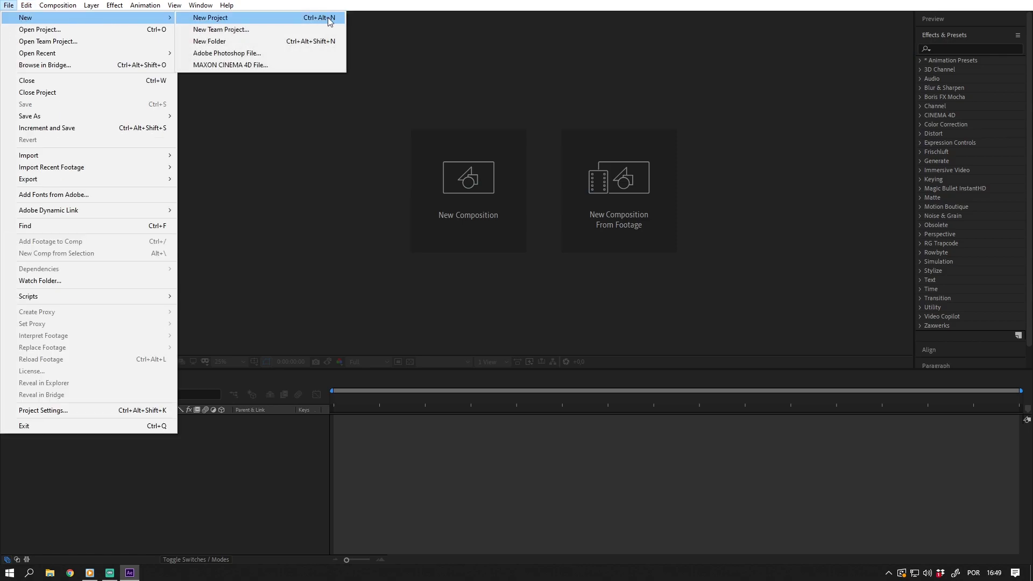
{"action": "left_click", "coordinate": [222, 18]}
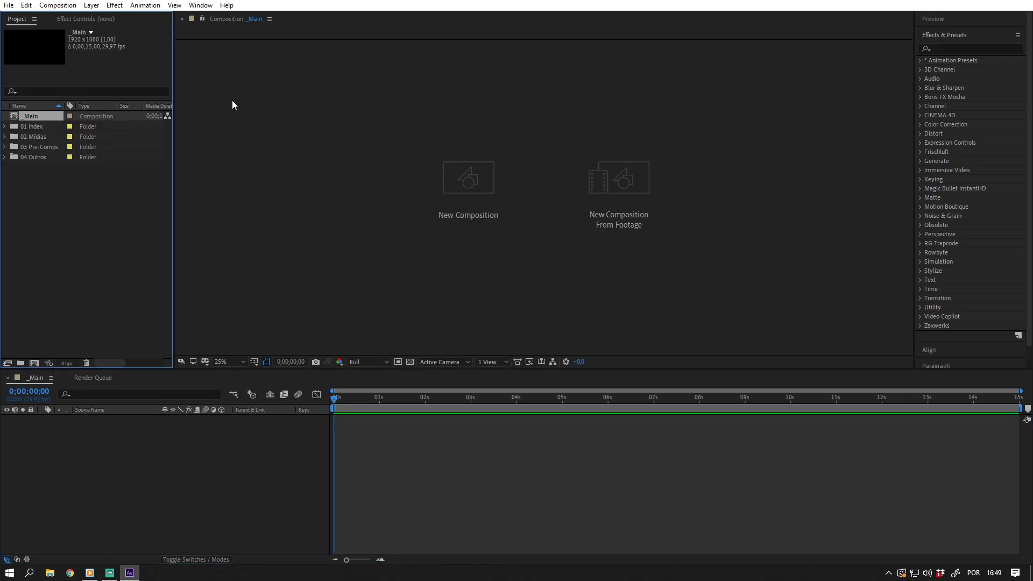
{"action": "left_click", "coordinate": [118, 243]}
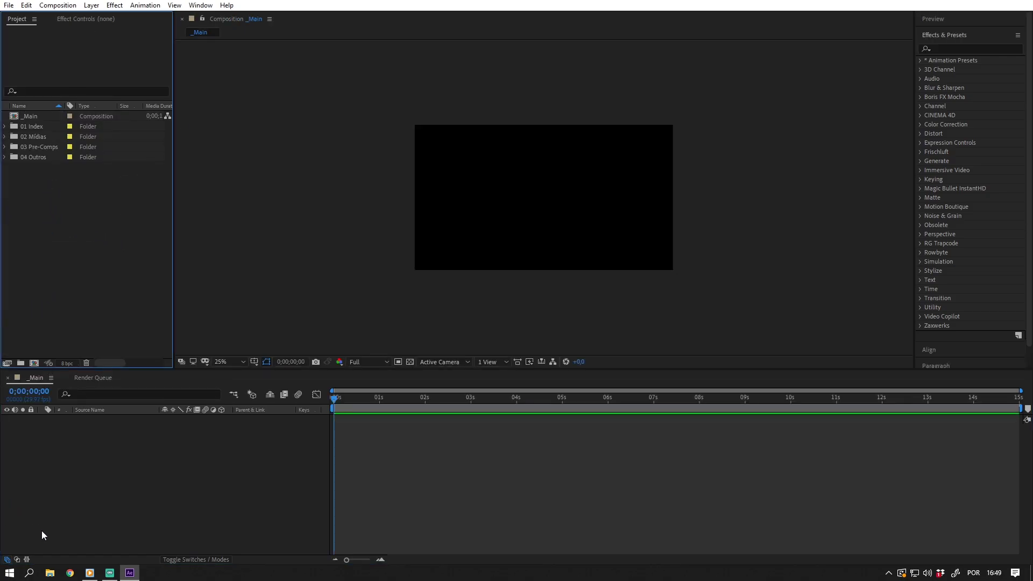
Step: Import Loc 01.mp3 from File Explorer, file it in 01 Index > Locução, then collapse 01 Index
{"action": "left_click", "coordinate": [46, 575]}
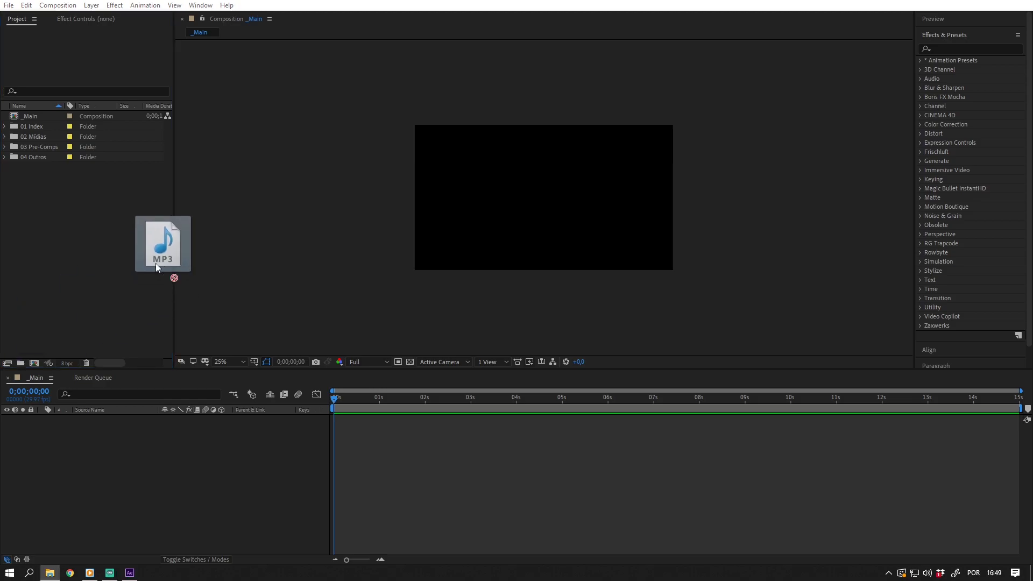
{"action": "left_click_drag", "start_coordinate": [156, 263], "coordinate": [87, 237]}
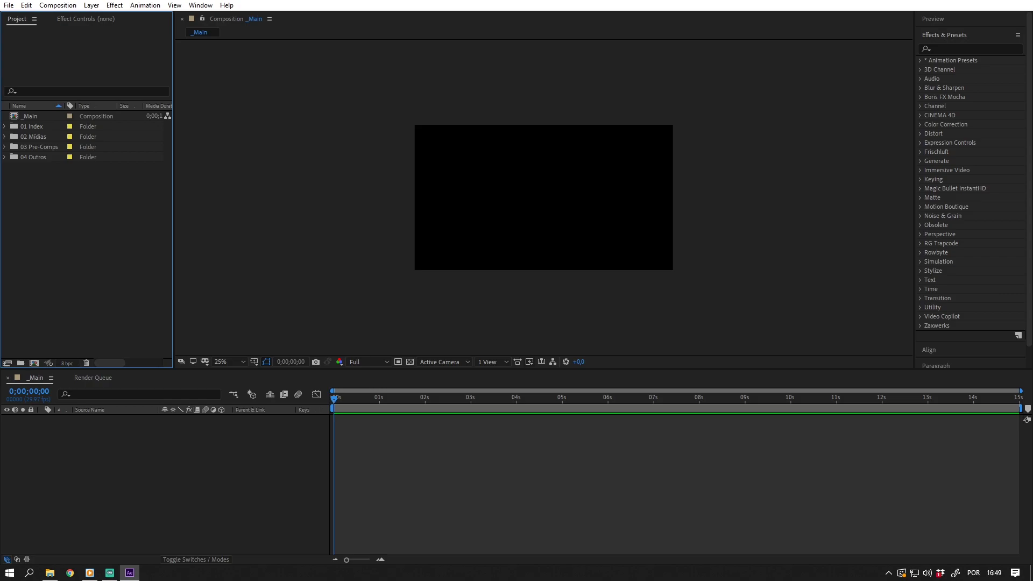
{"action": "left_click", "coordinate": [5, 126]}
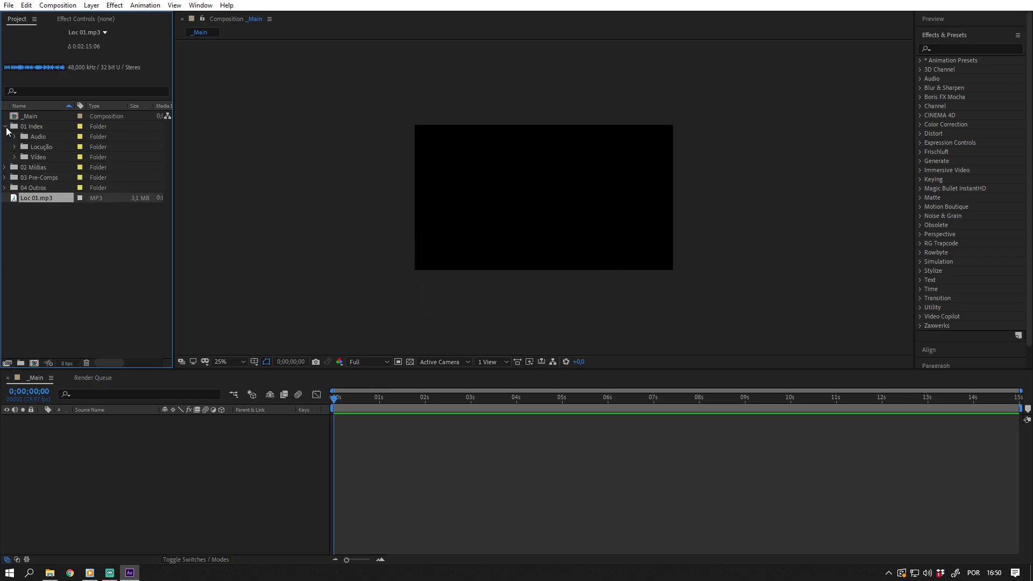
{"action": "left_click_drag", "start_coordinate": [36, 198], "coordinate": [27, 147]}
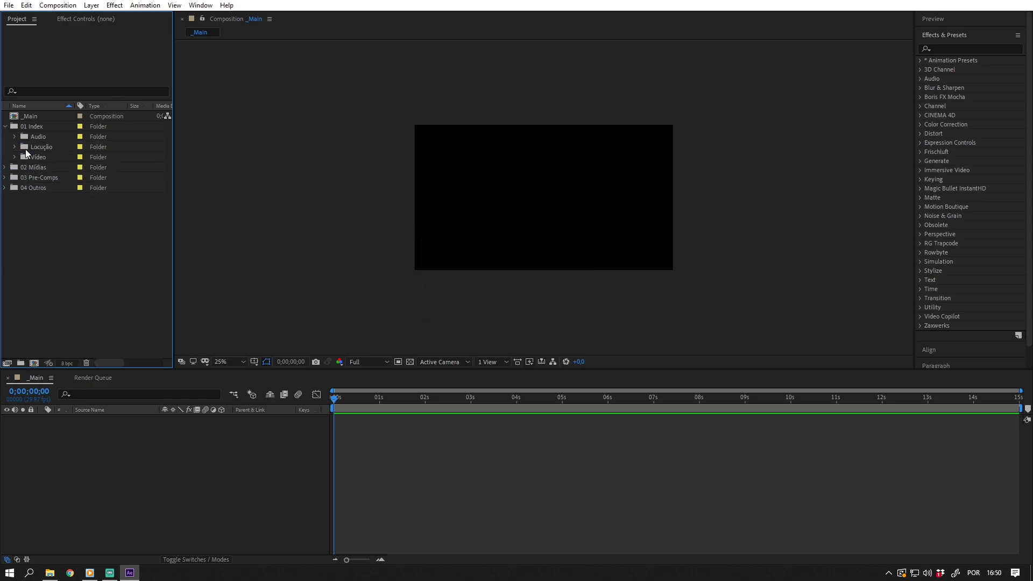
{"action": "left_click", "coordinate": [16, 147]}
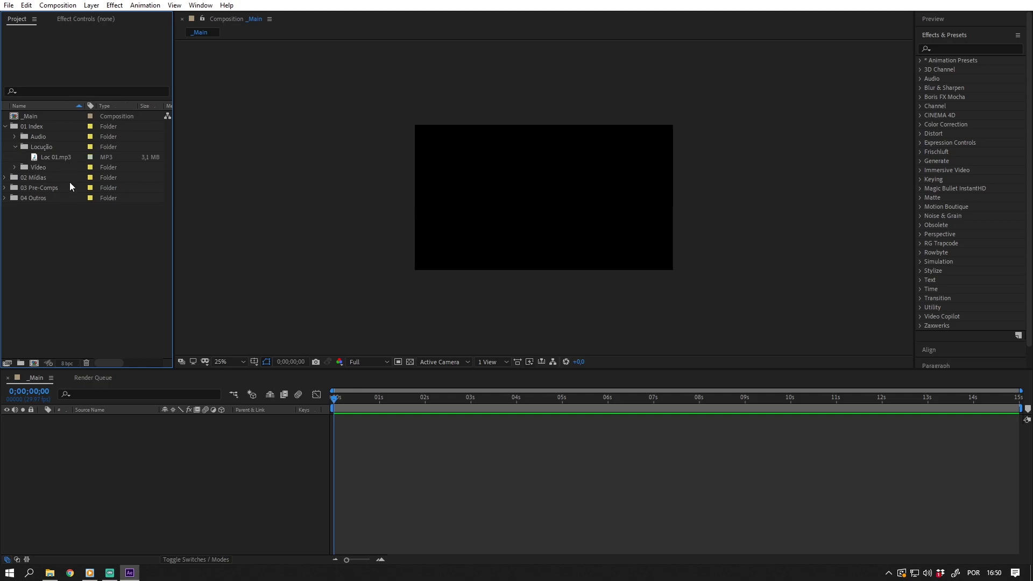
{"action": "left_click", "coordinate": [5, 126]}
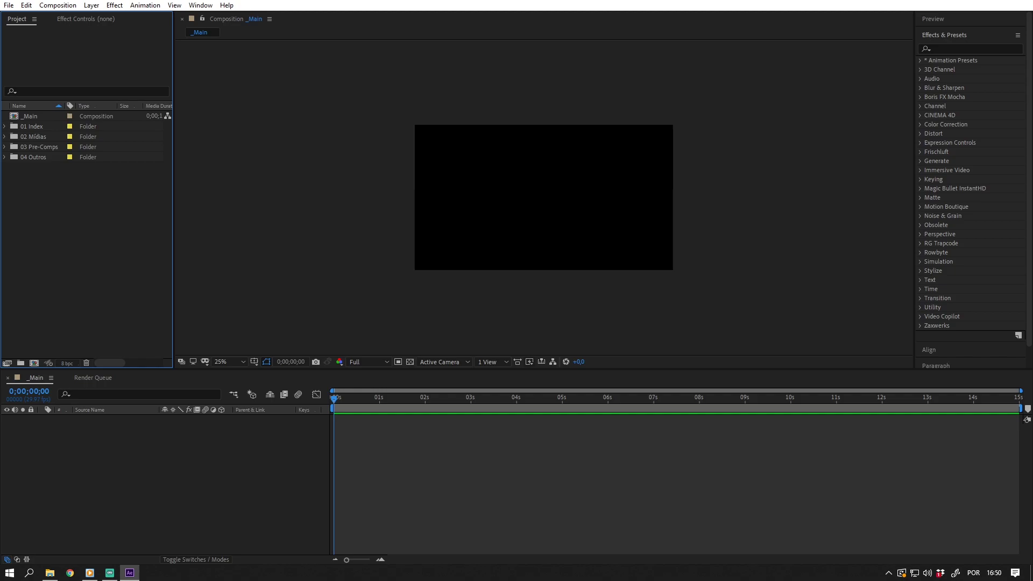